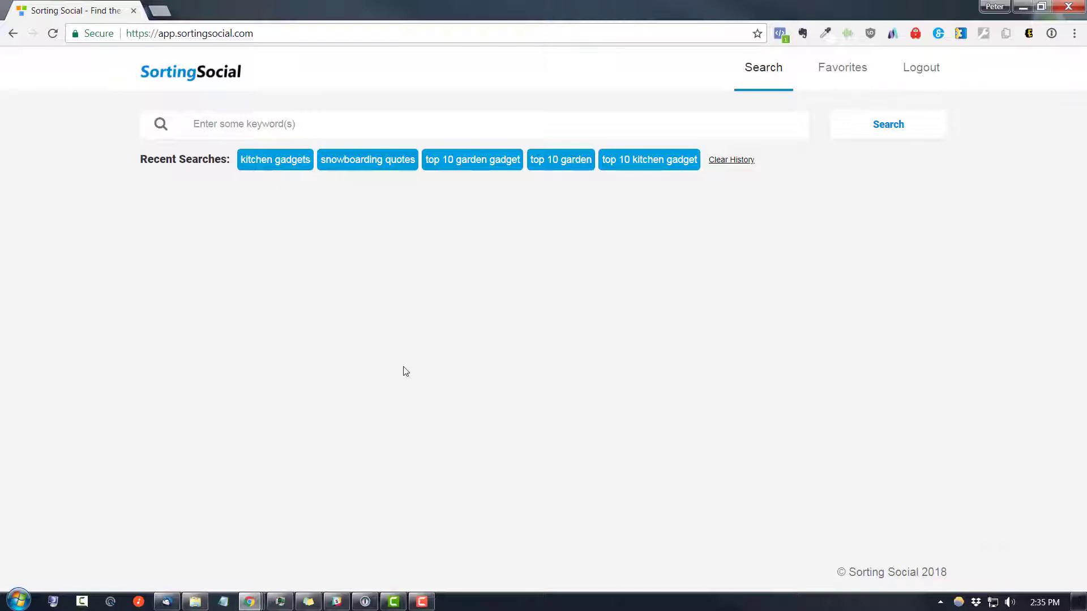
# Search for 'snowboarding quotes' and load the results found so far without waiting.
pyautogui.click(294, 124)
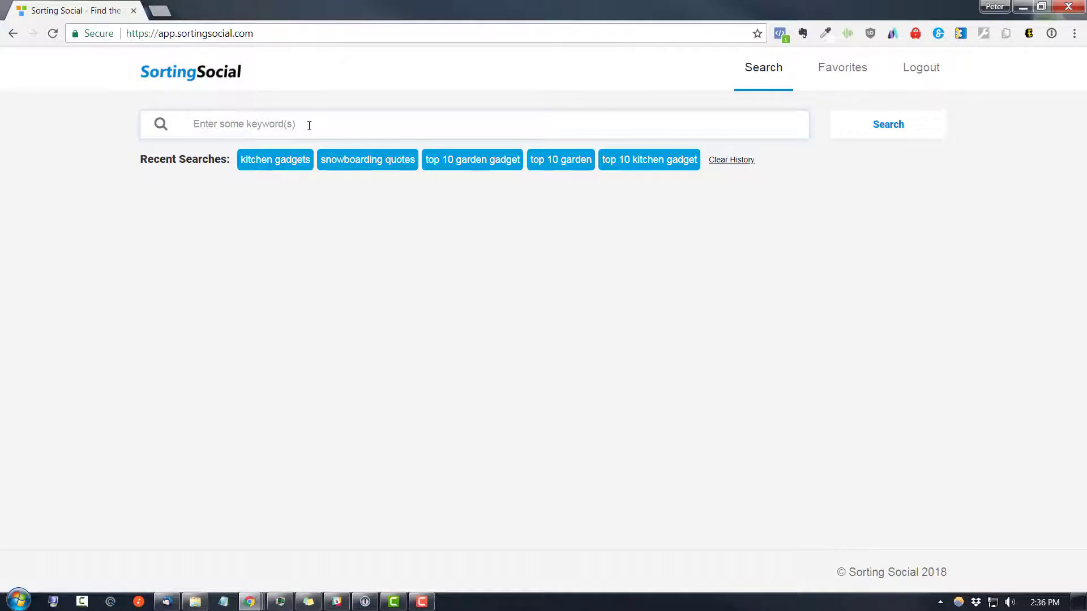
pyautogui.write('snow')
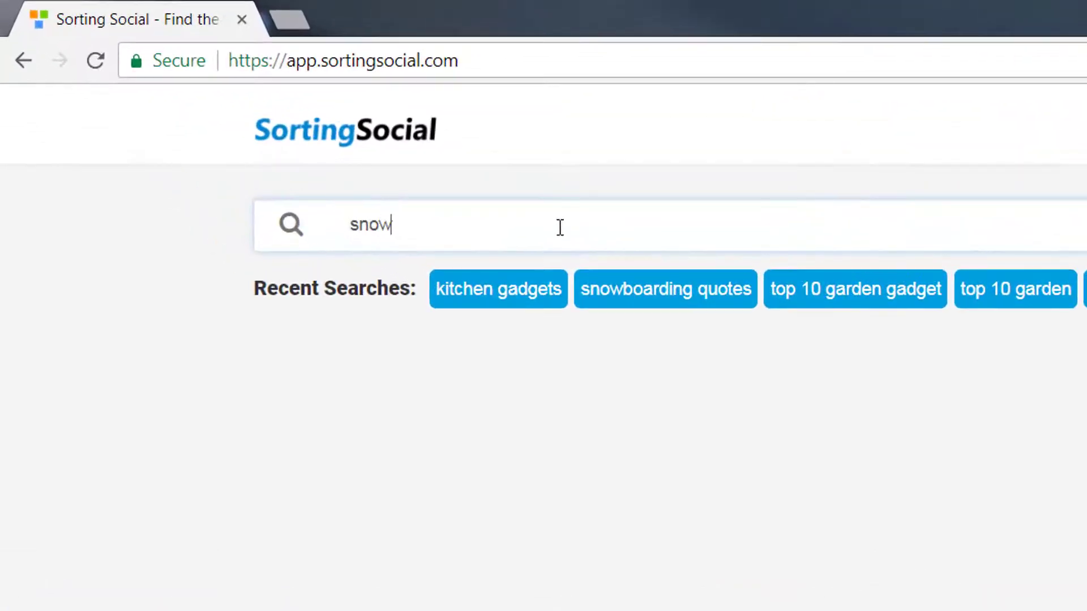
pyautogui.write('boarding s')
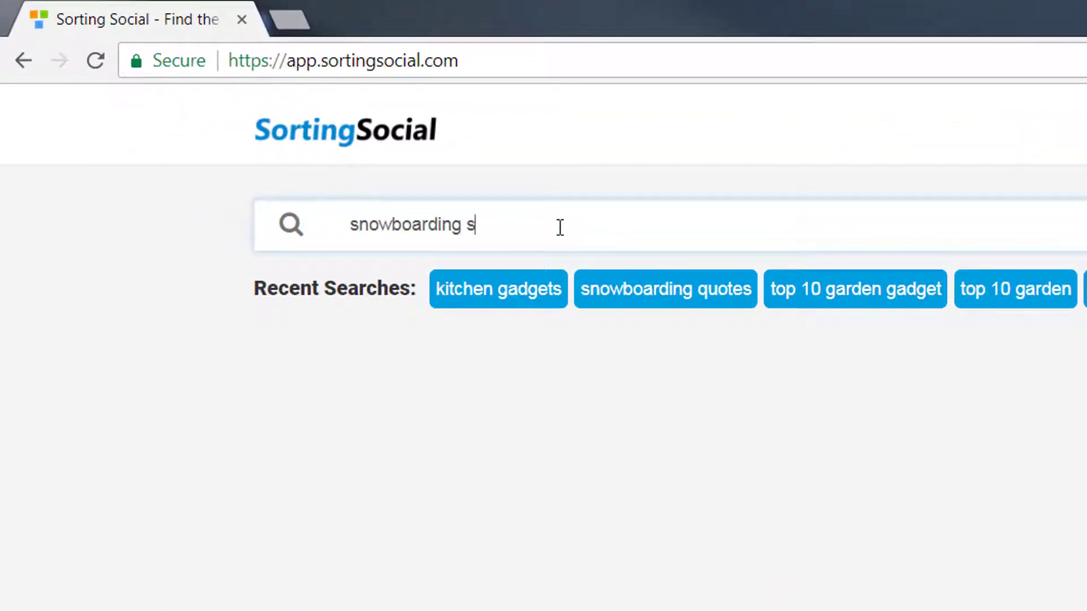
pyautogui.press('BackSpace')
pyautogui.write('qu')
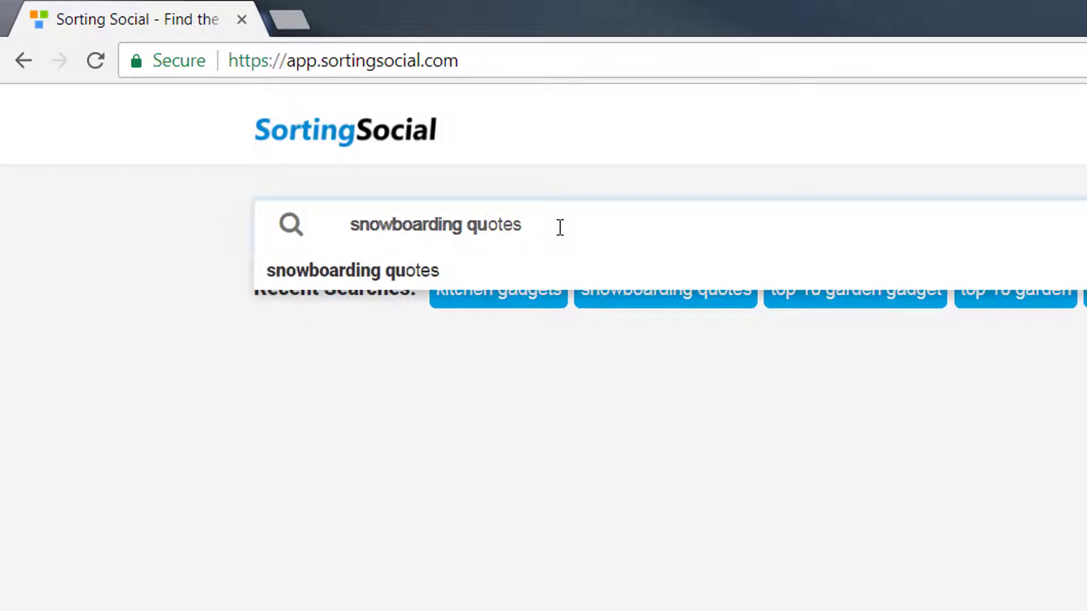
pyautogui.click(453, 275)
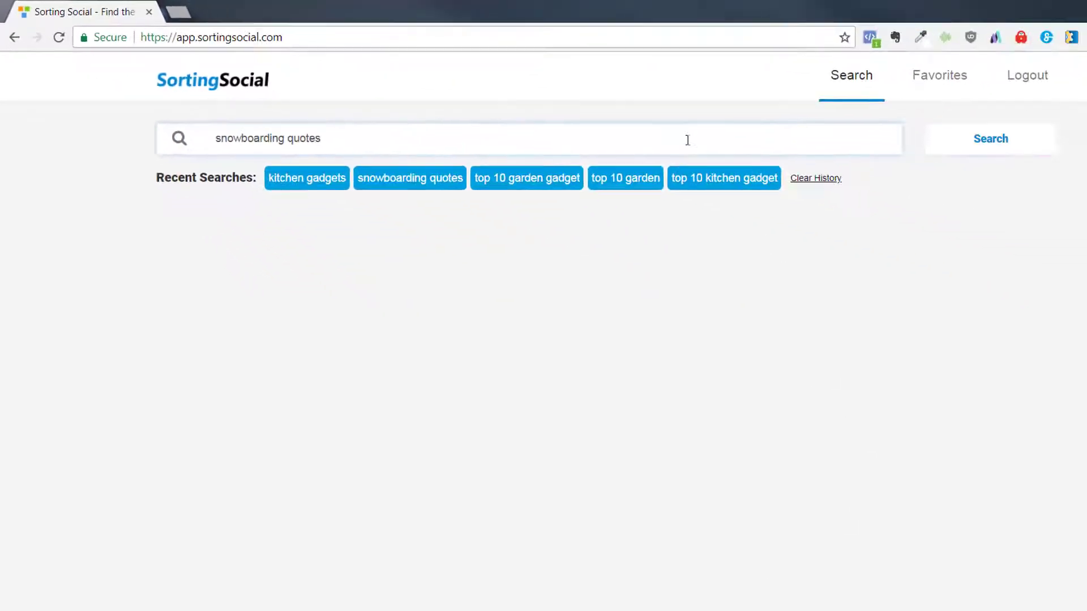
pyautogui.click(997, 138)
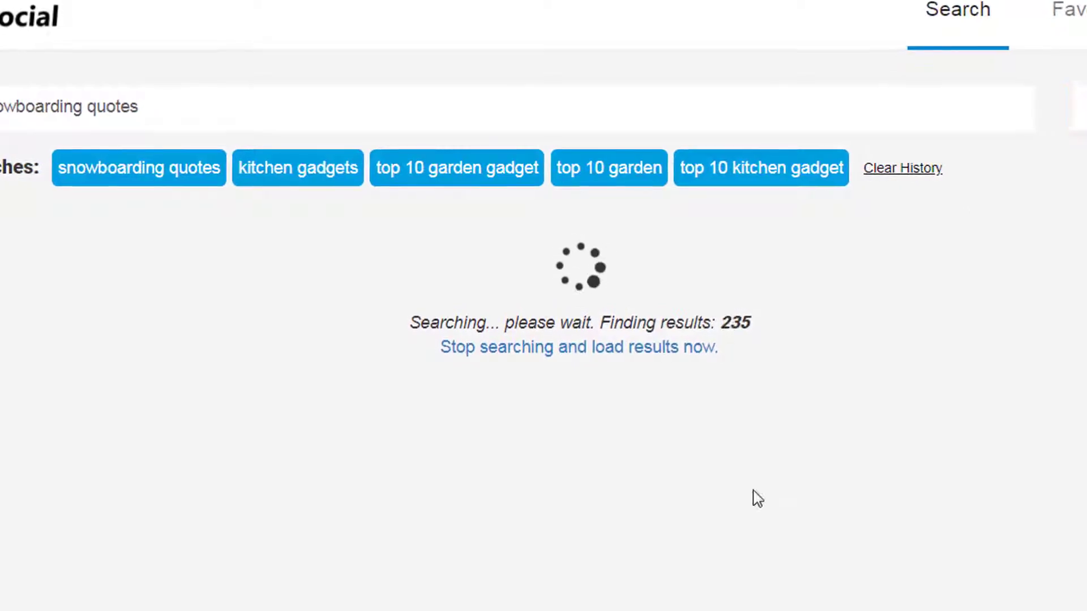
pyautogui.click(598, 352)
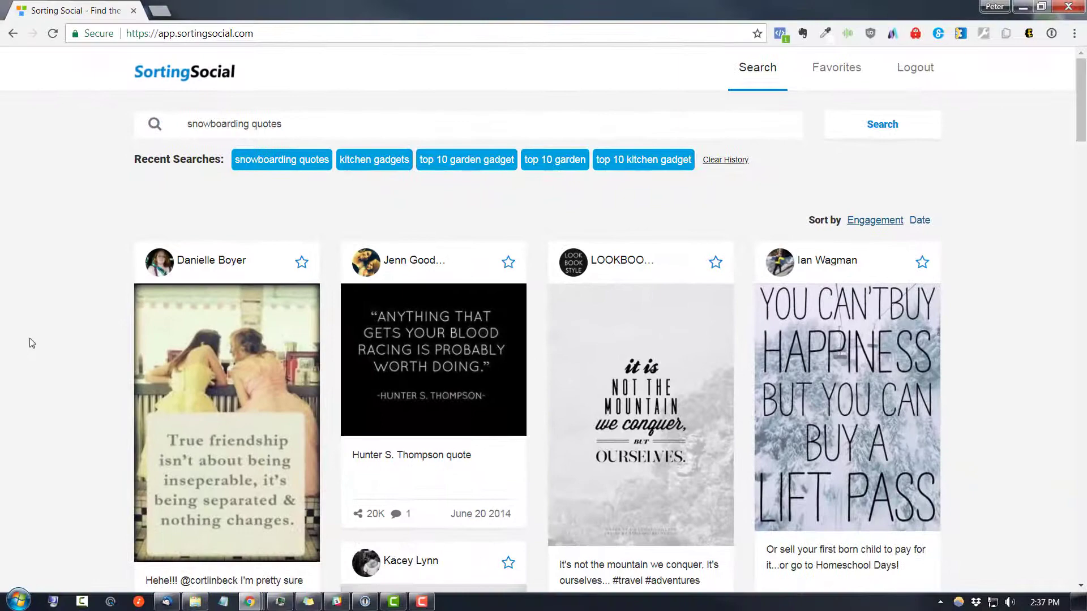
# Browse through the snowboarding quote pin results.
pyautogui.scroll(-1, 30, 338)
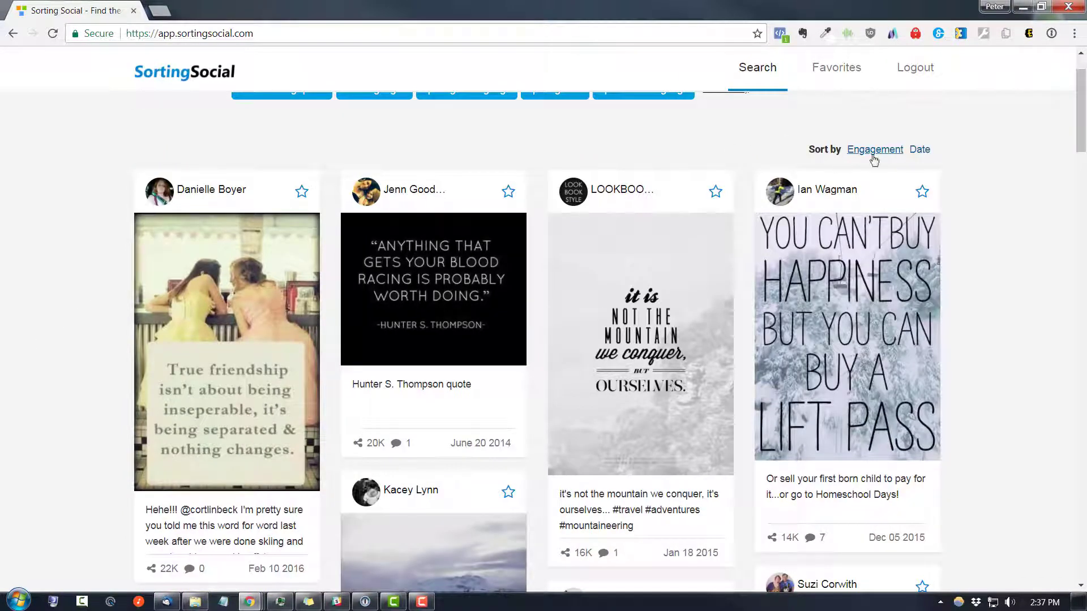
pyautogui.scroll(-1, 849, 204)
pyautogui.scroll(1, 837, 194)
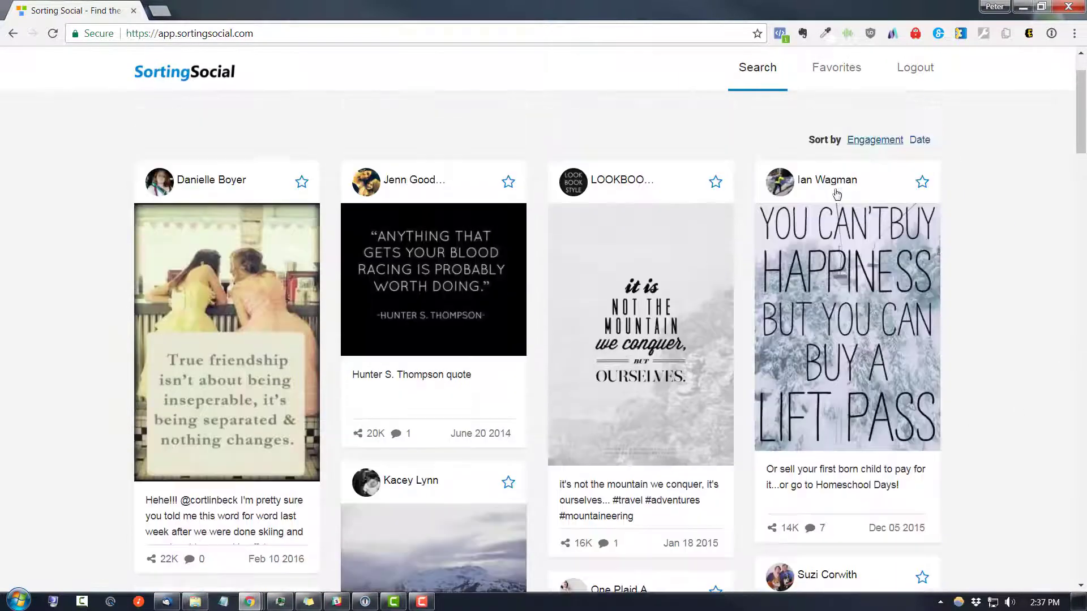
pyautogui.scroll(-1, 311, 366)
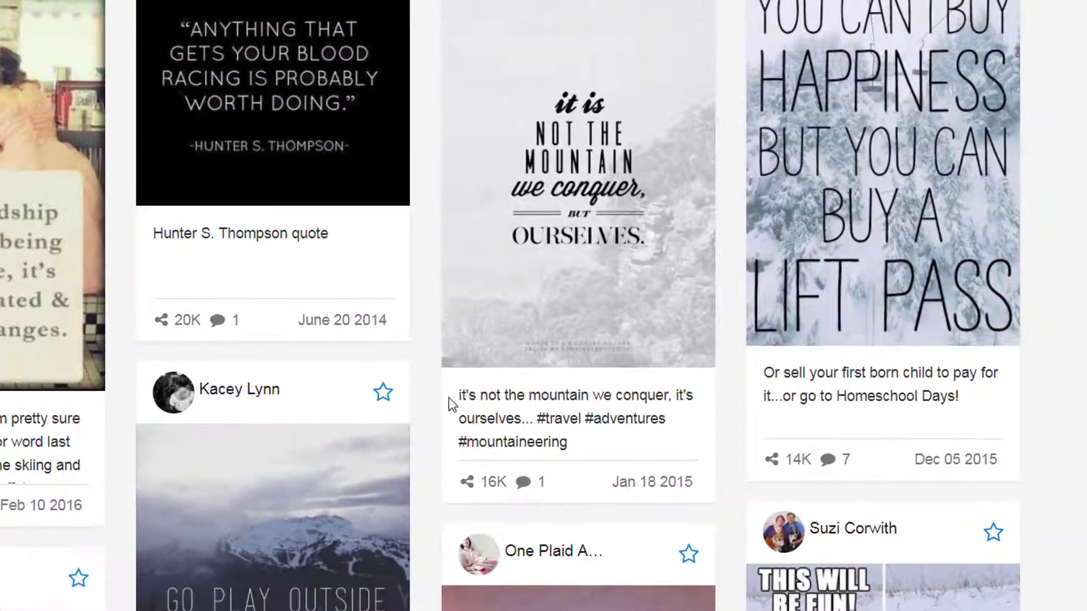
pyautogui.scroll(-1, 1013, 372)
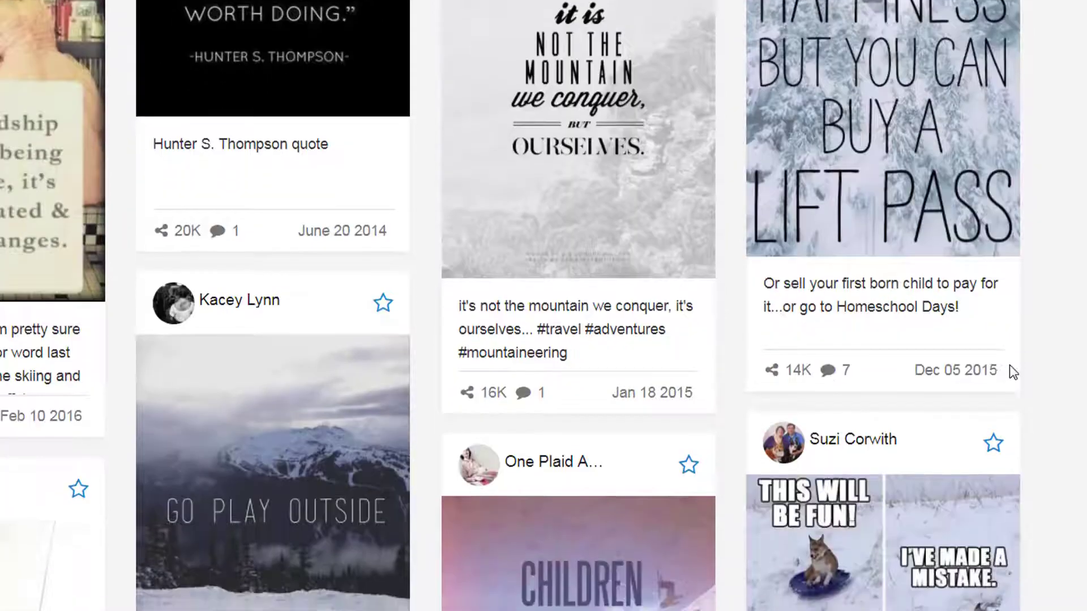
pyautogui.scroll(-1, 1014, 372)
pyautogui.scroll(3, 1048, 444)
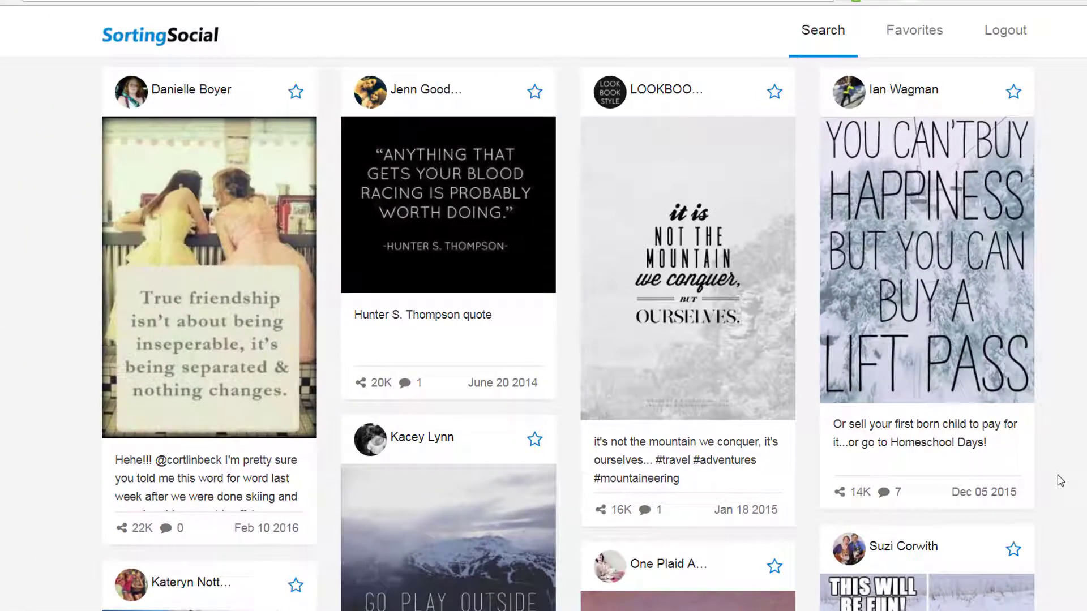
pyautogui.scroll(-2, 1060, 481)
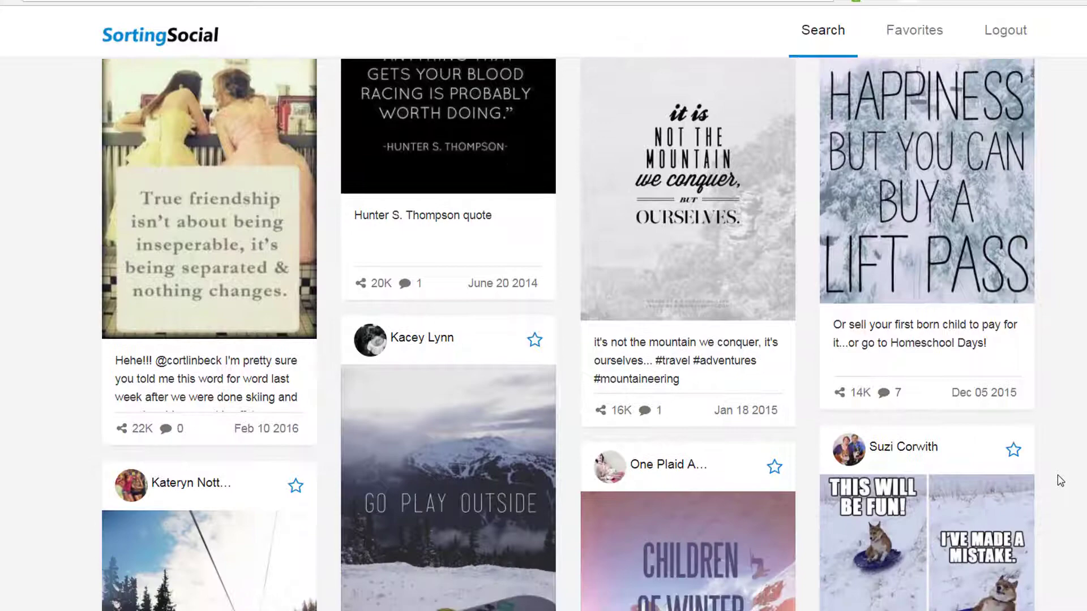
pyautogui.scroll(2, 1061, 481)
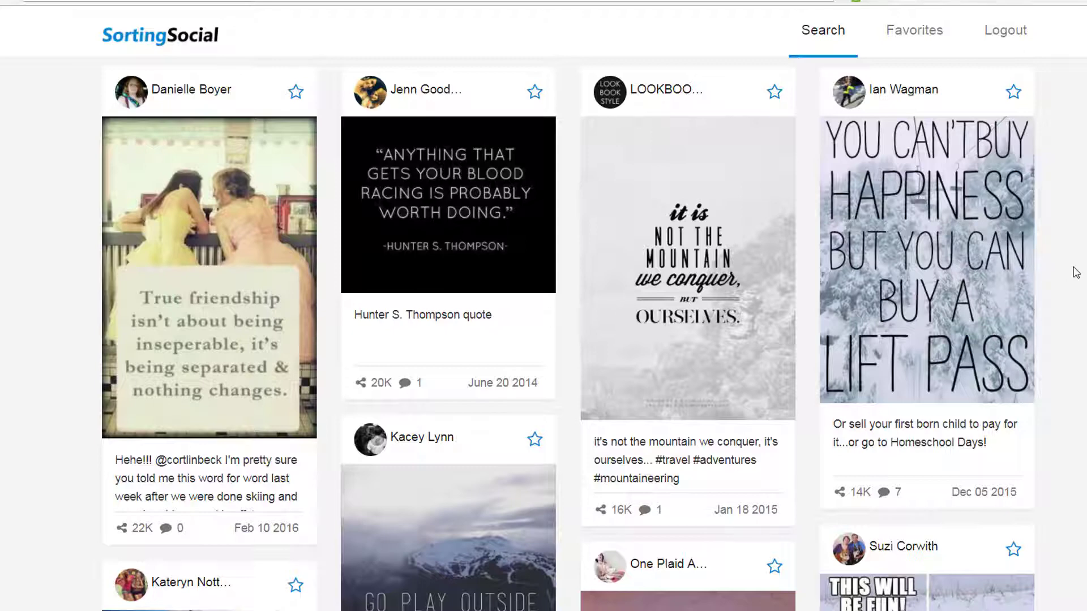
# Rerun the 'kitchen gadgets' recent search and load its results immediately.
pyautogui.scroll(3, 1073, 275)
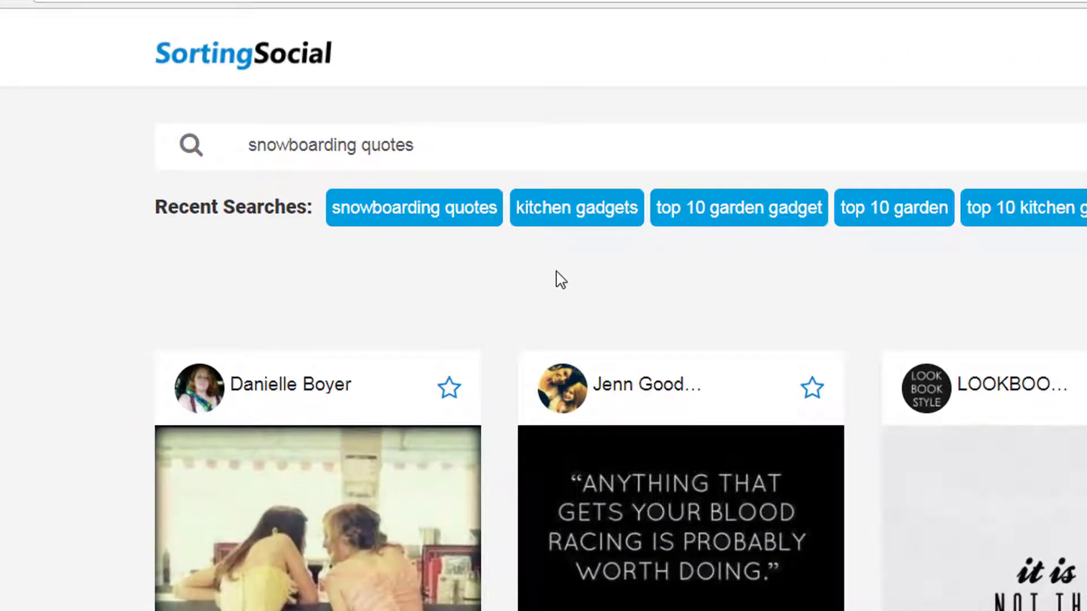
pyautogui.click(574, 209)
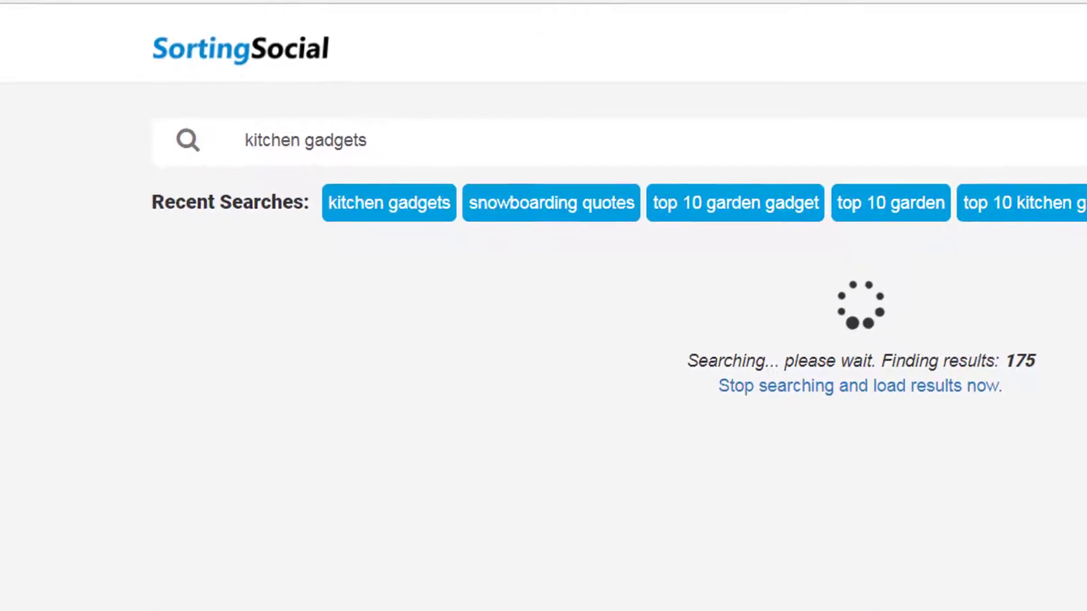
pyautogui.click(702, 324)
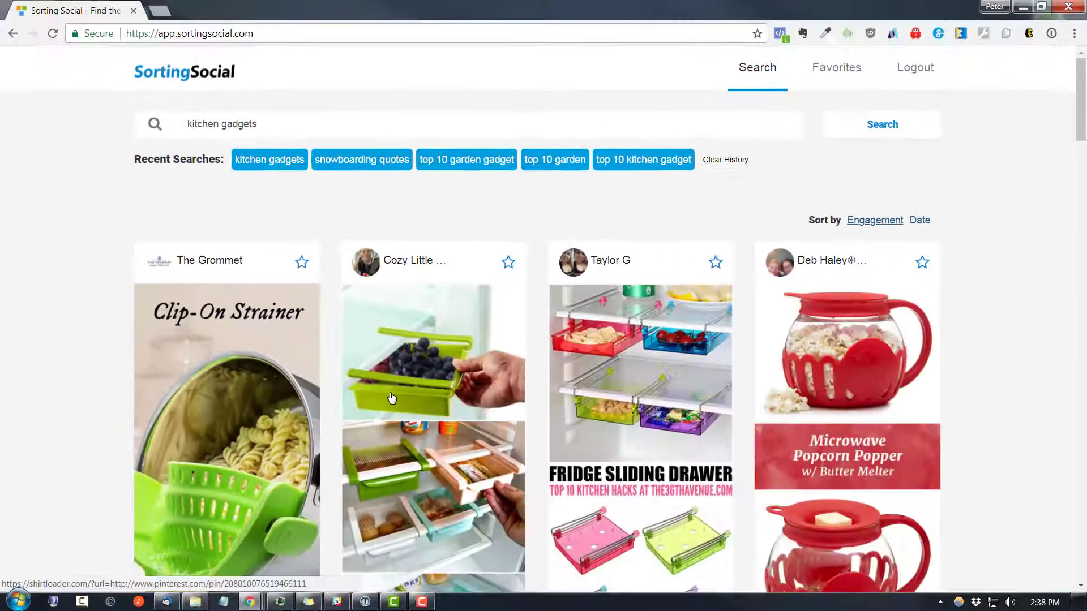
pyautogui.scroll(-3, 976, 400)
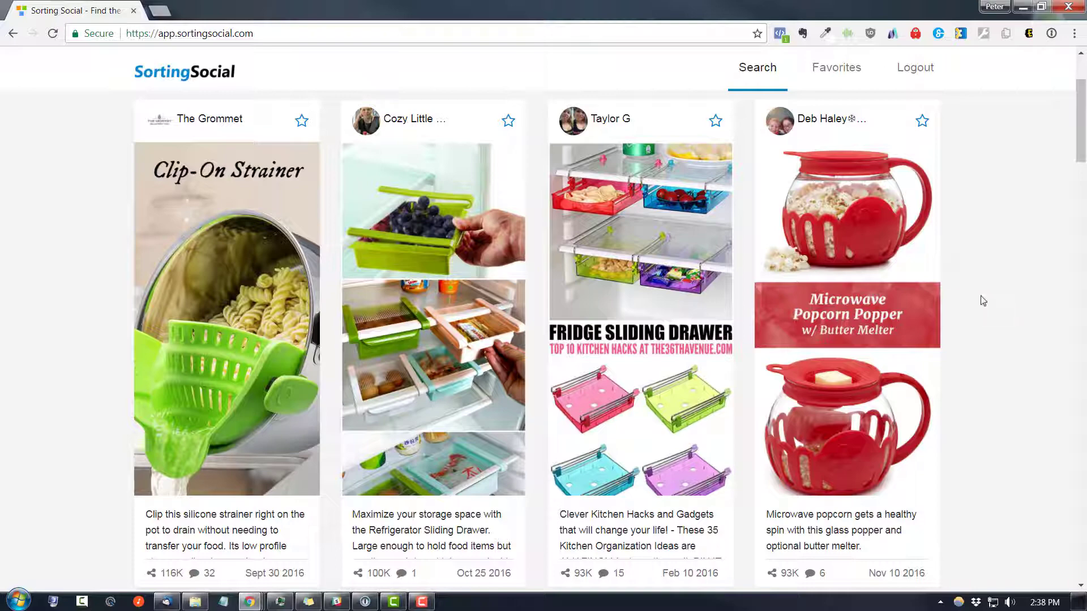
pyautogui.scroll(-3, 983, 303)
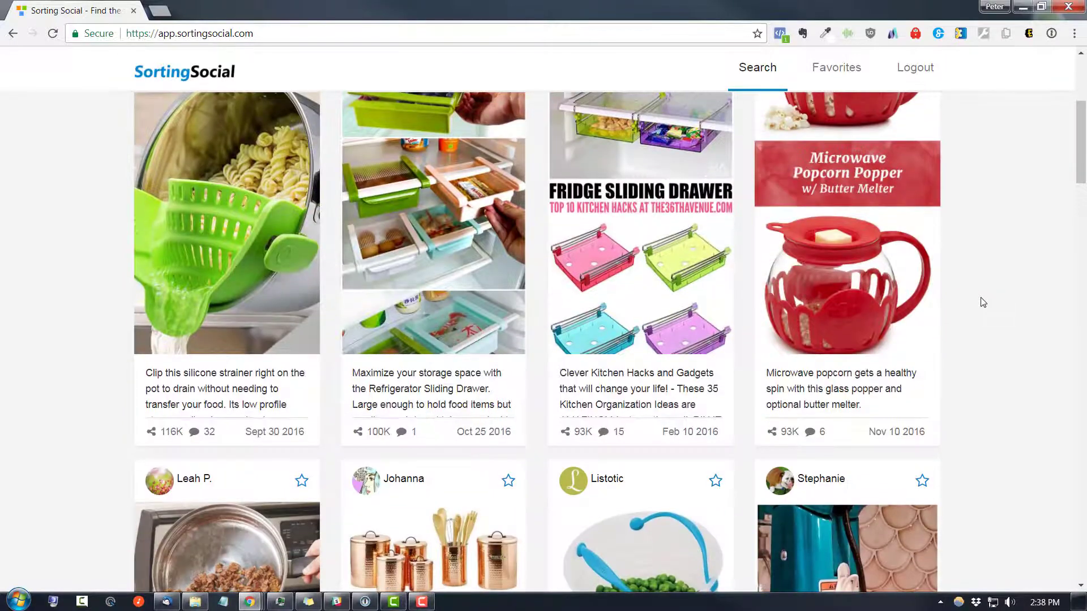
pyautogui.scroll(3, 113, 283)
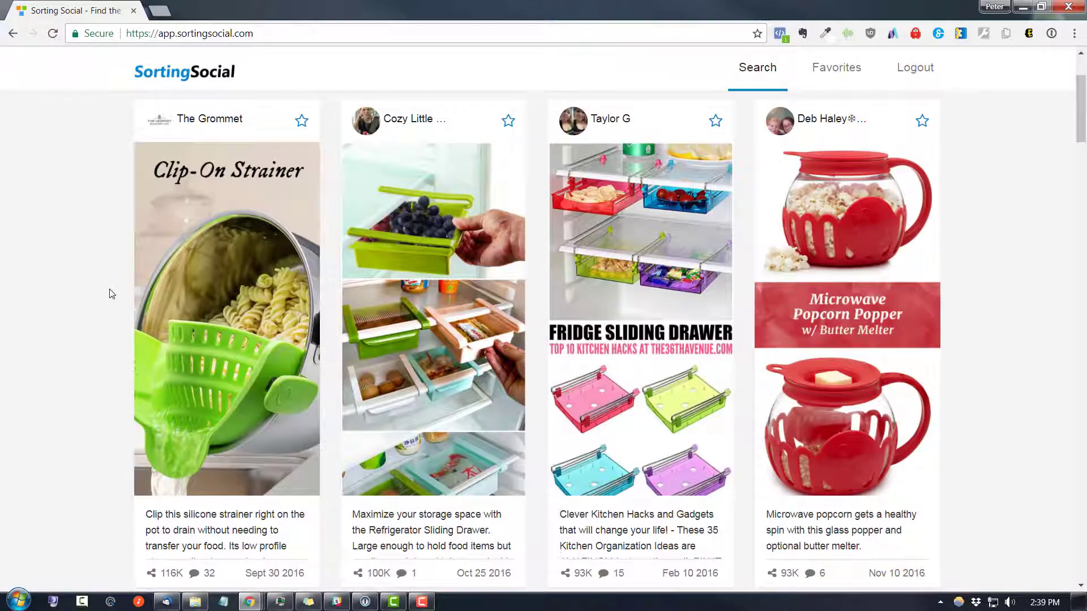
pyautogui.scroll(-1, 111, 294)
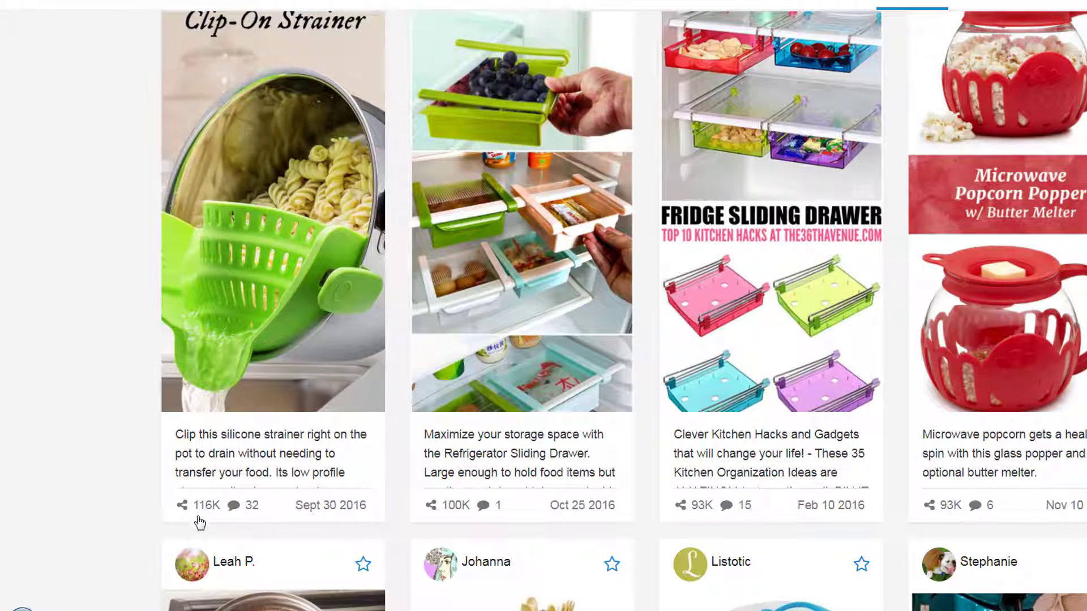
pyautogui.moveTo(199, 522)
pyautogui.scroll(-2, 238, 383)
pyautogui.scroll(4, 119, 405)
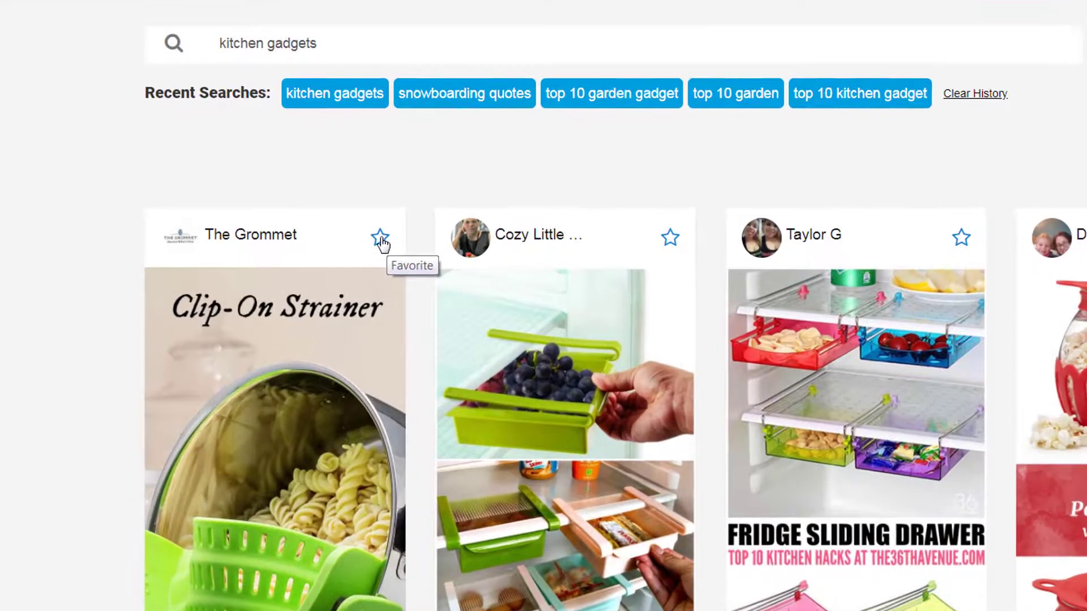
# Favorite The Grommet's Clip-On Strainer pin under a new 'Kitchen Gadgets' category, then go to Favorites.
pyautogui.click(381, 240)
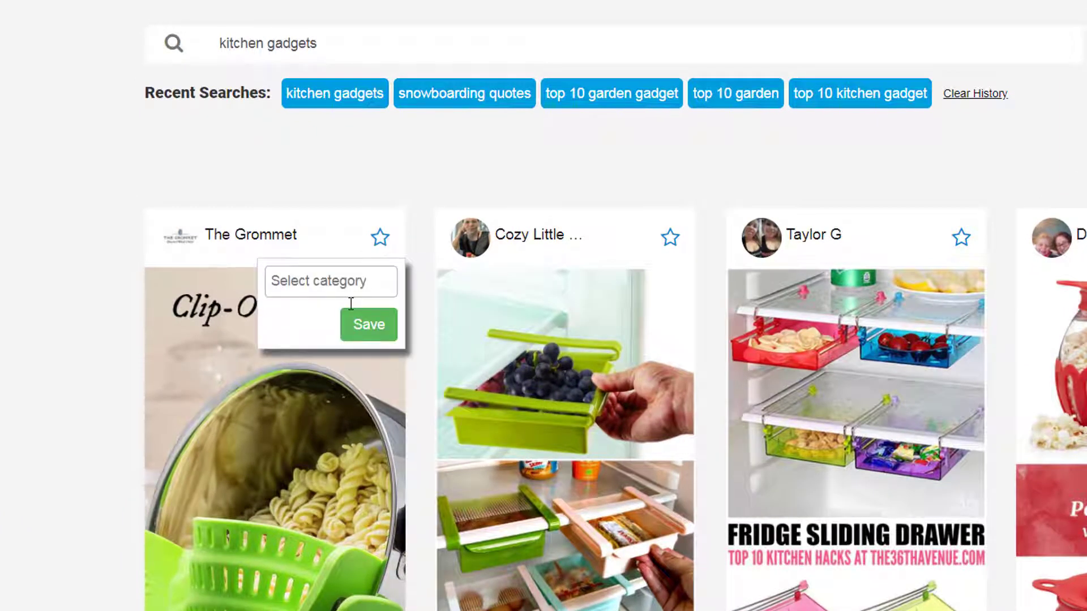
pyautogui.click(327, 283)
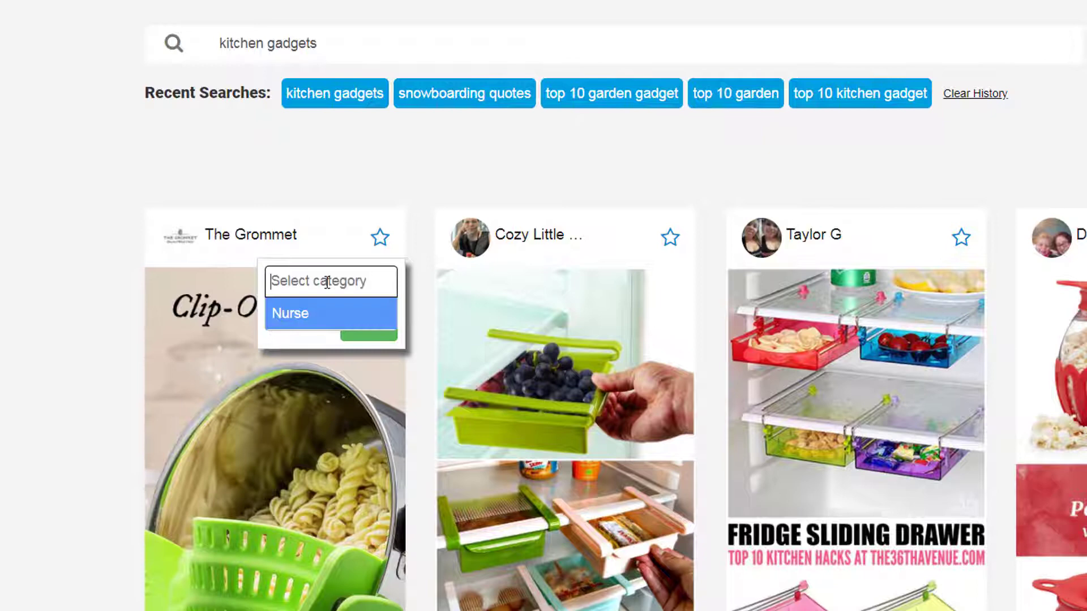
pyautogui.write('Kitchen')
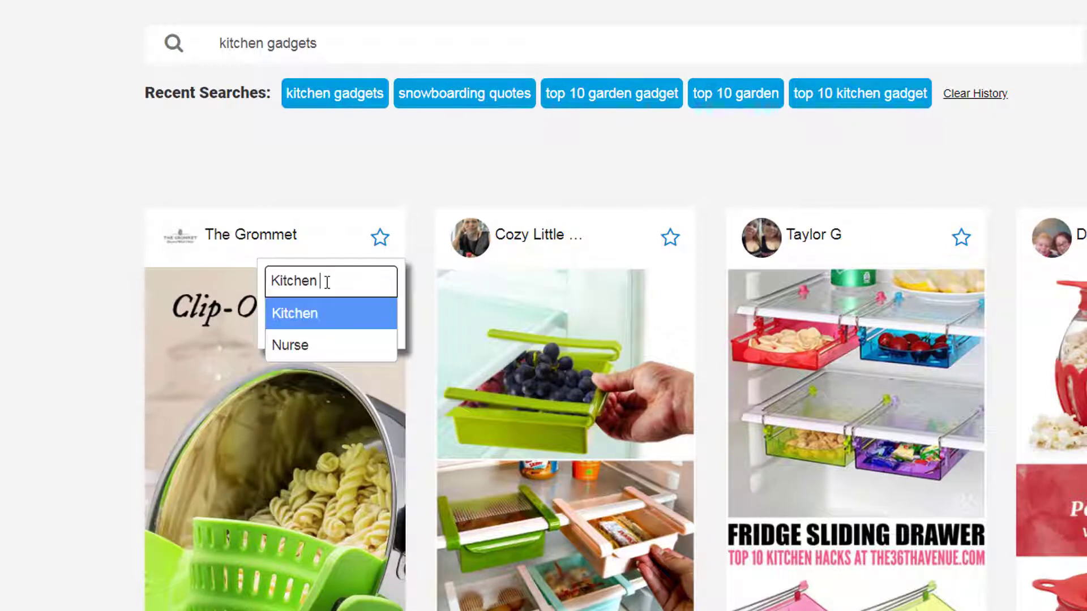
pyautogui.write(' Gadgets')
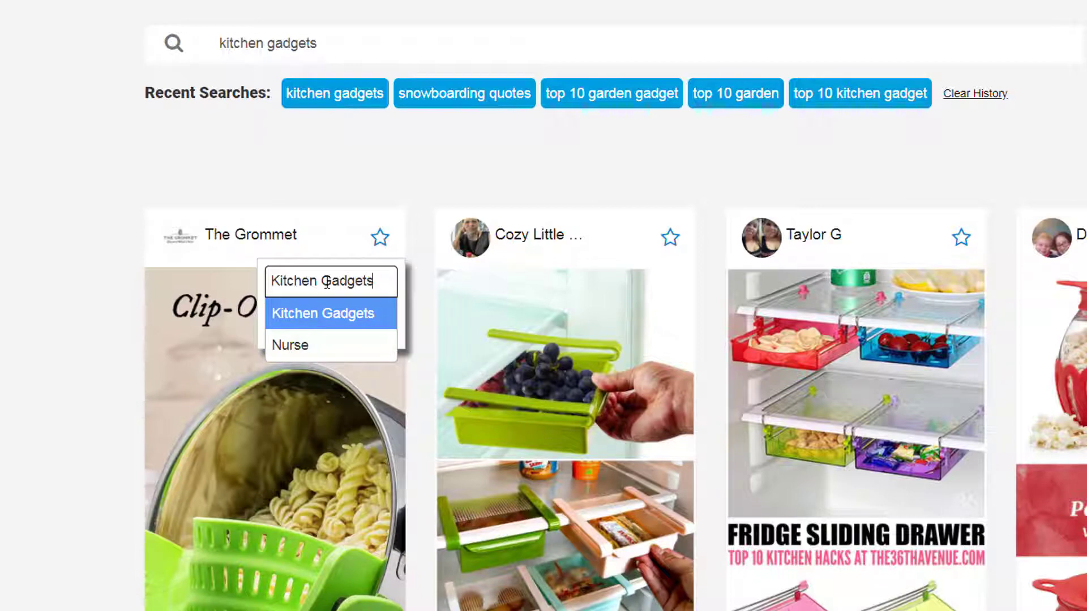
pyautogui.press('Return')
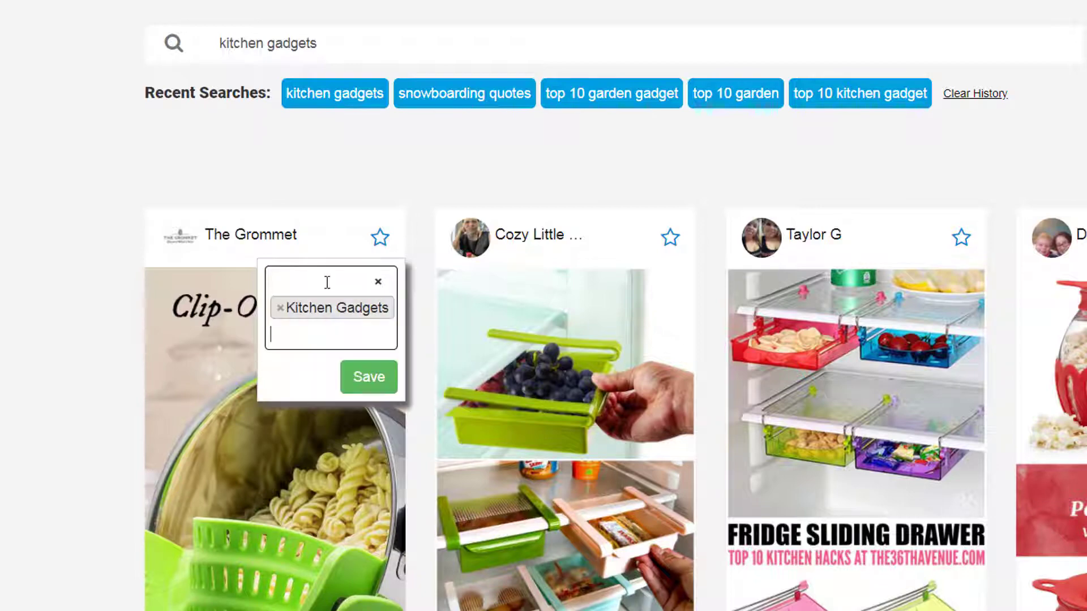
pyautogui.click(376, 379)
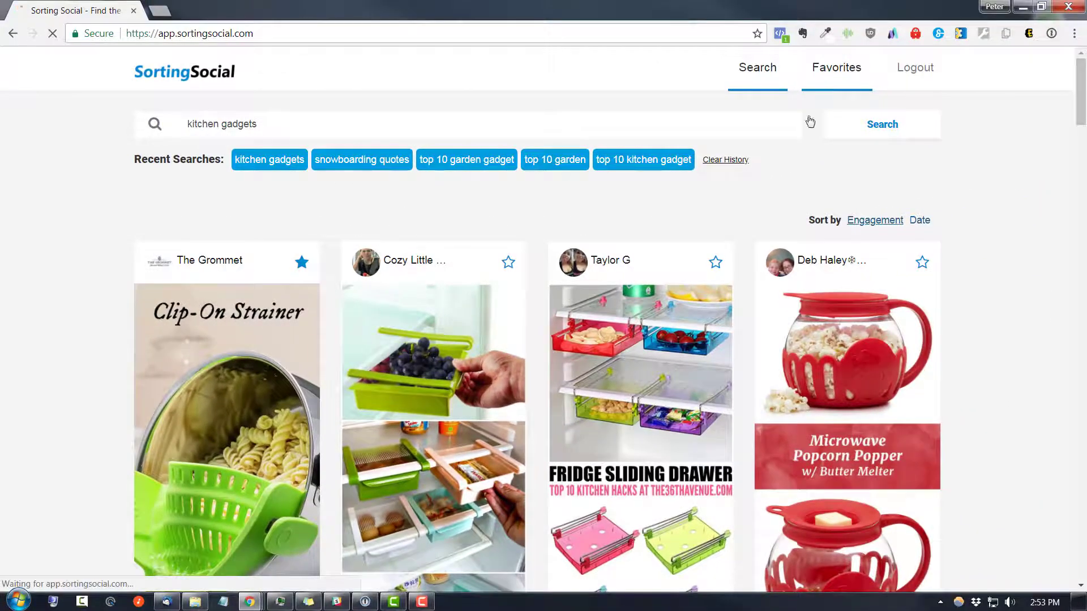
pyautogui.click(836, 67)
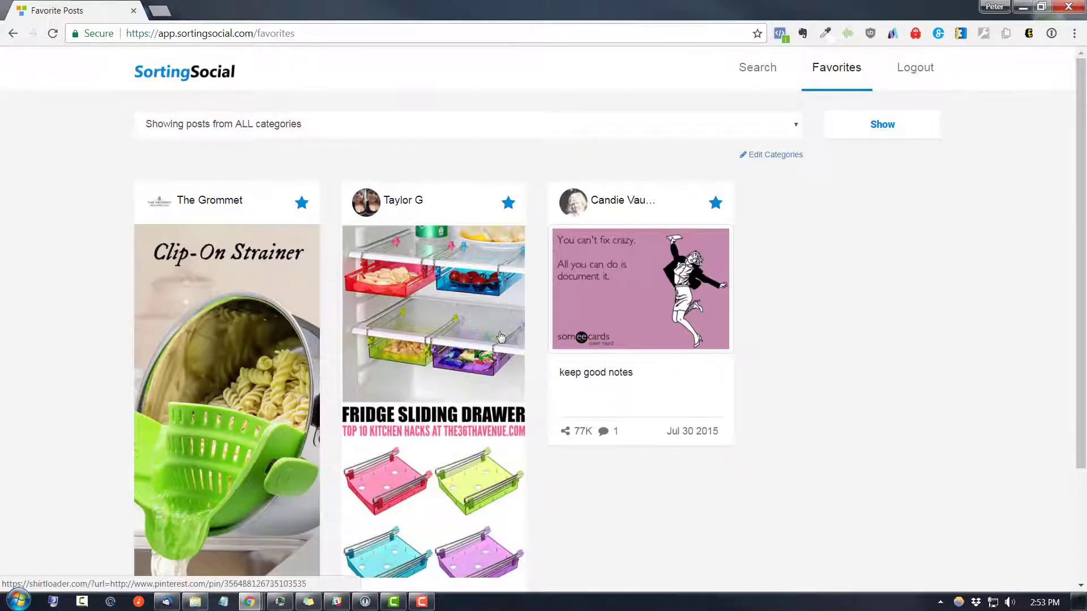
# Filter the favorites to the Kitchen Gadgets (1) category, leaving only the Clip-On Strainer pin.
pyautogui.scroll(-1, 519, 334)
pyautogui.scroll(1, 520, 334)
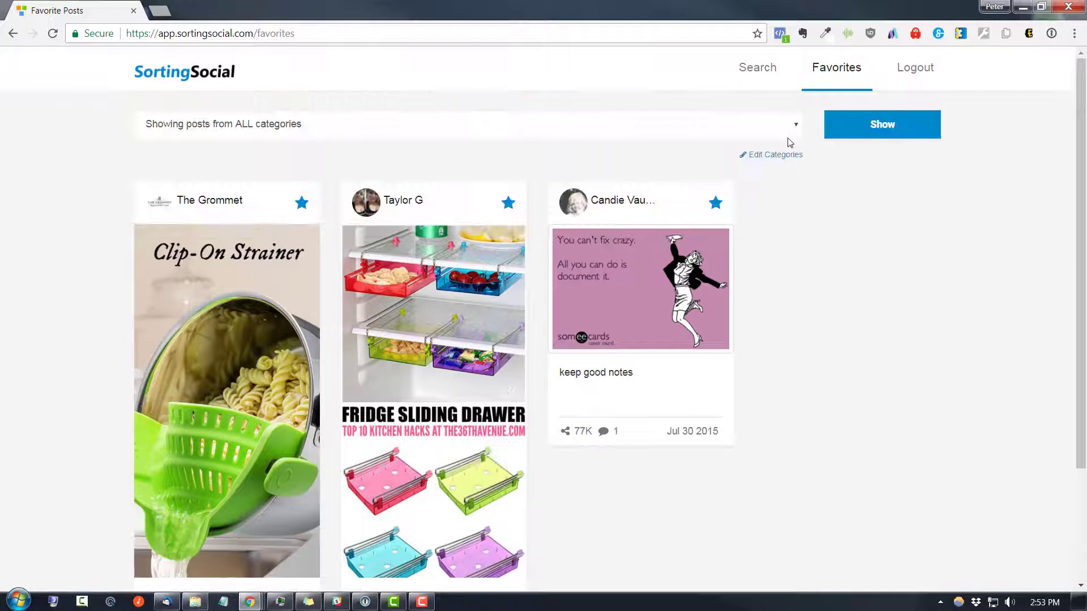
pyautogui.click(730, 125)
pyautogui.click(232, 170)
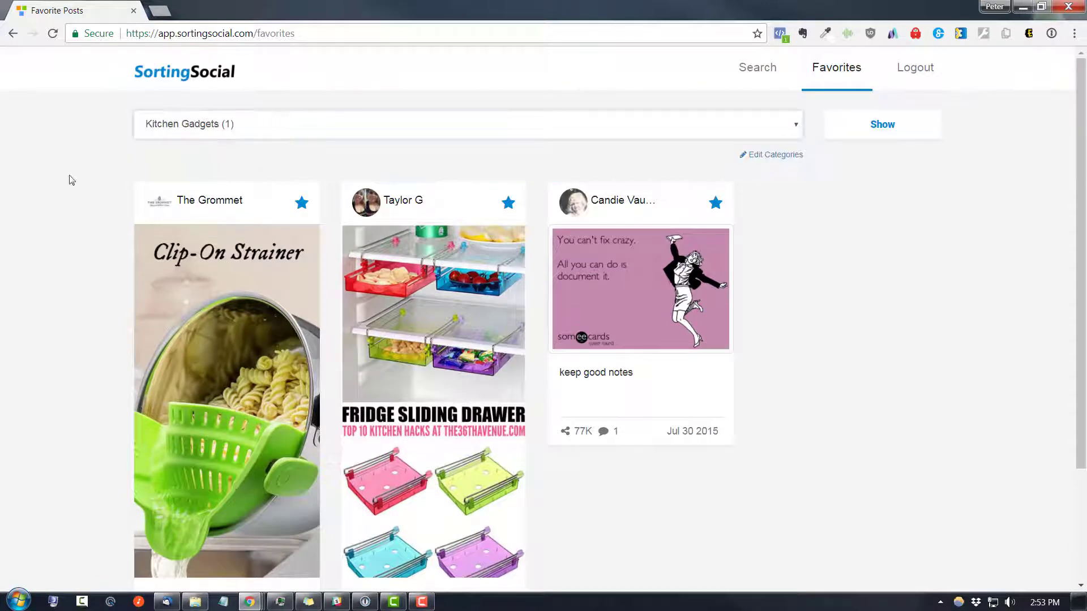
pyautogui.scroll(-2, 450, 256)
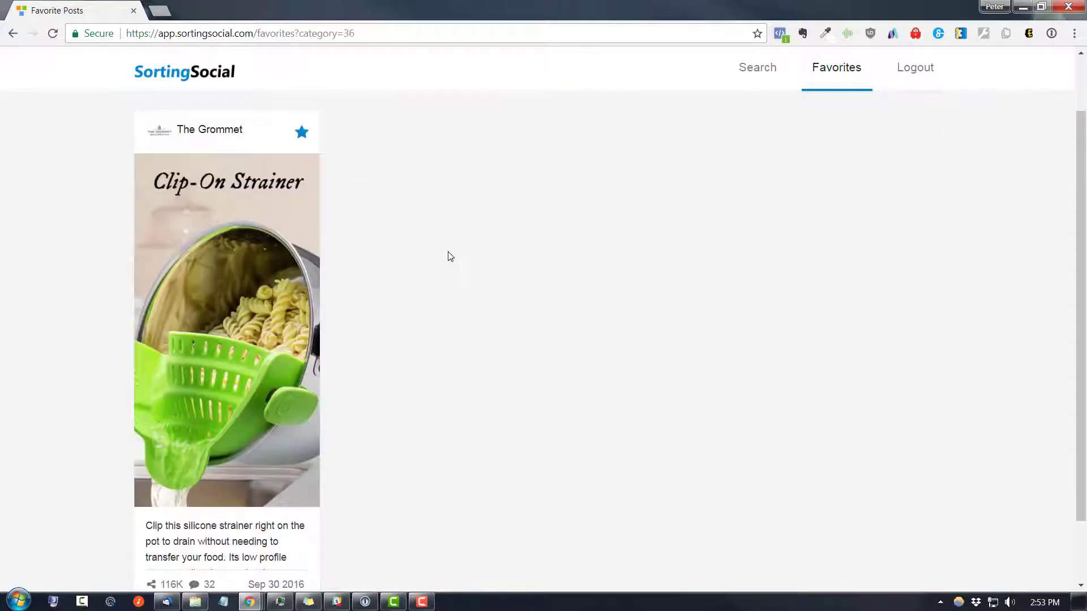